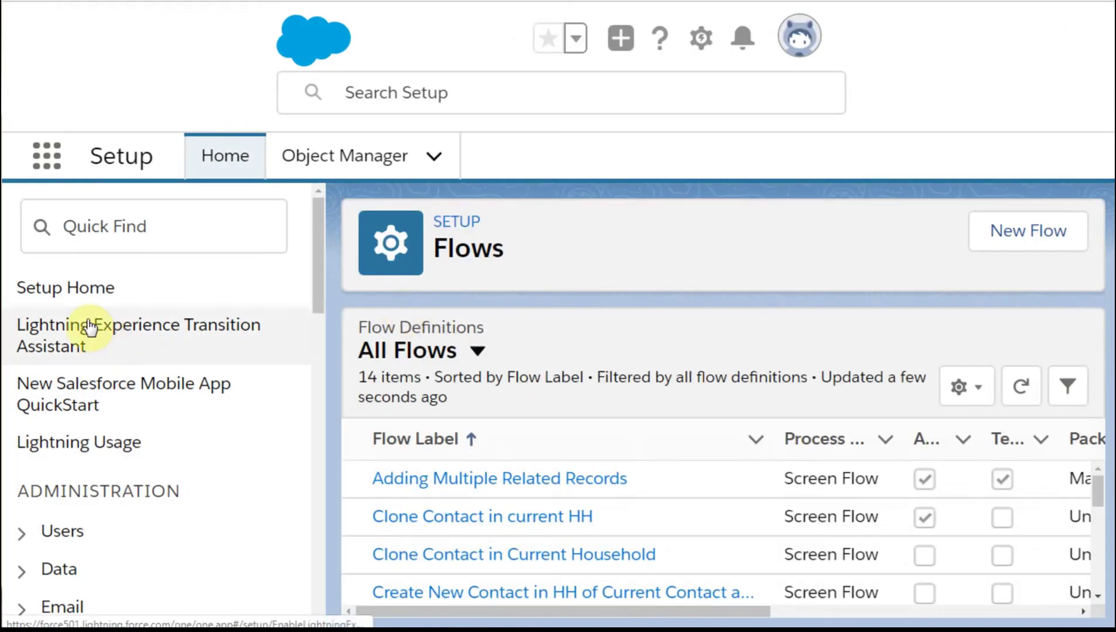
# - Filter the setup menu by 'flows', go to Flows, and open Clone Contact in current HH
pyautogui.click(111, 214)
pyautogui.write('f')
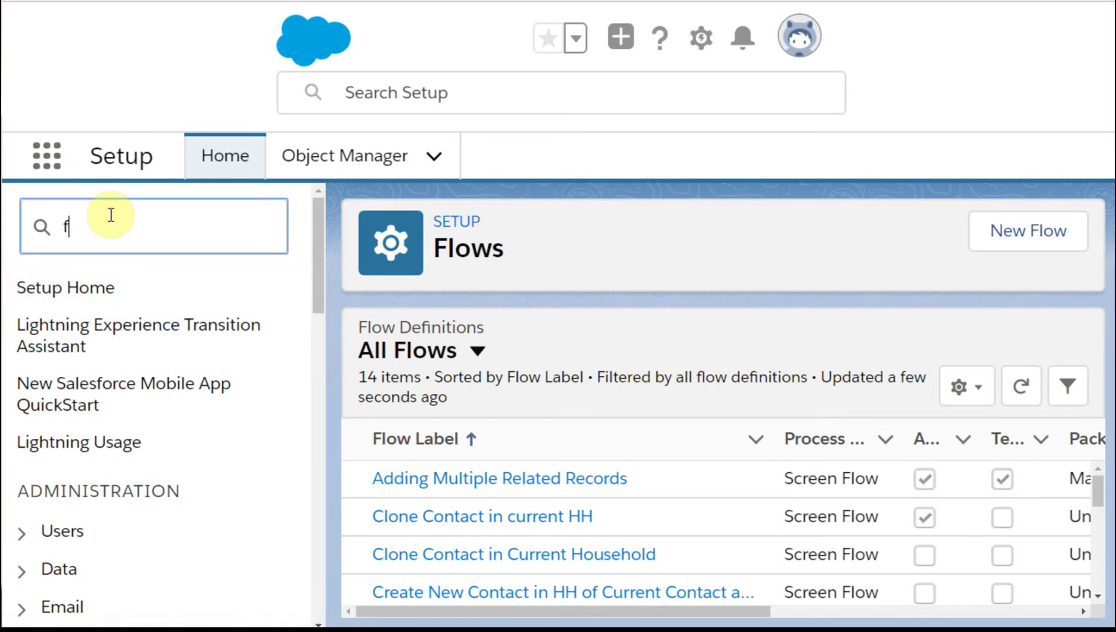
pyautogui.write('lows')
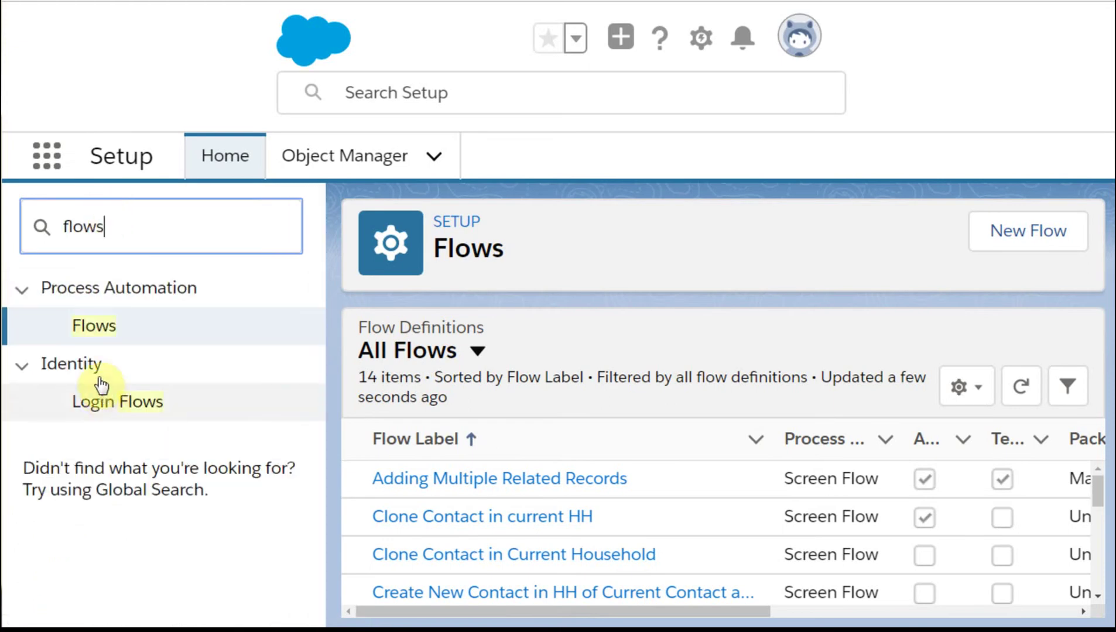
pyautogui.click(100, 330)
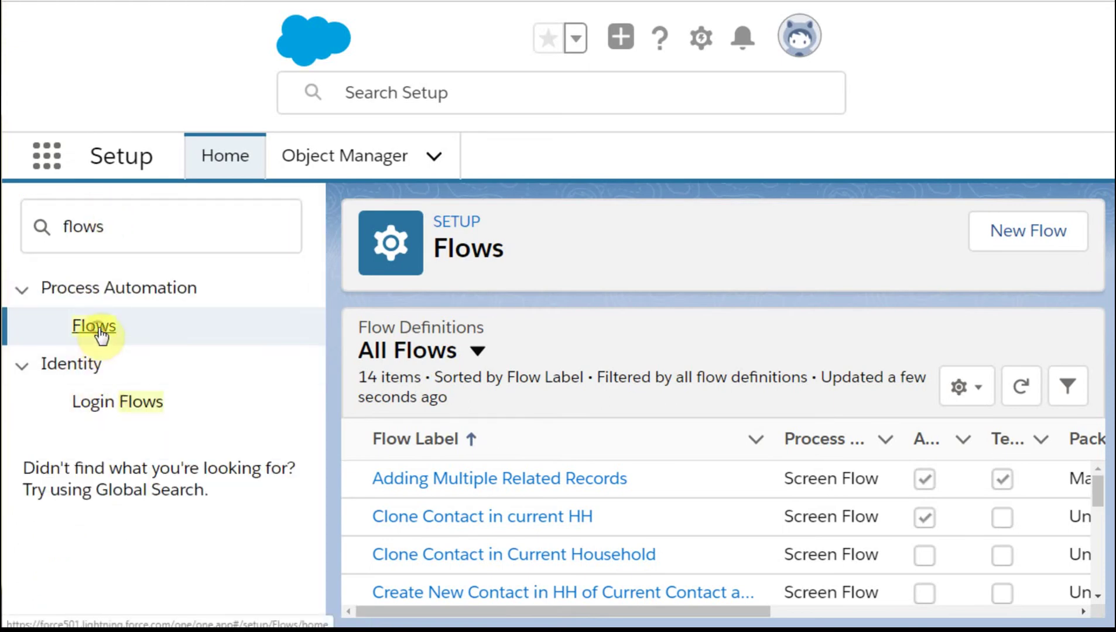
pyautogui.click(436, 519)
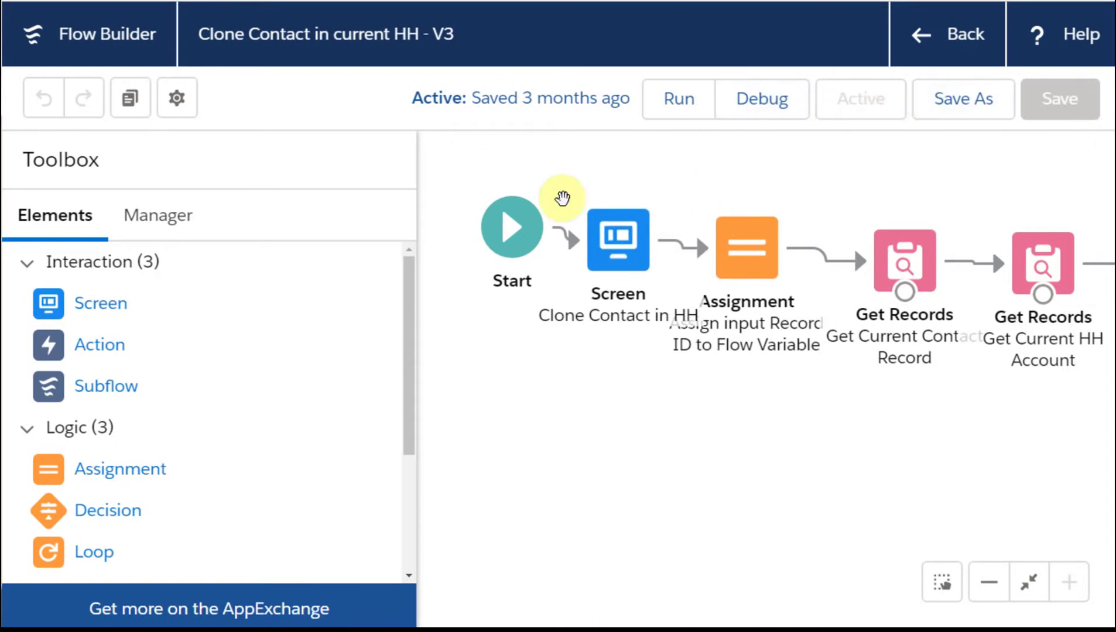
# - Nudge the Screen element upward, cancel leaving the editor, and begin saving under another name
pyautogui.click(634, 269)
pyautogui.moveTo(634, 270); pyautogui.dragTo(629, 234)
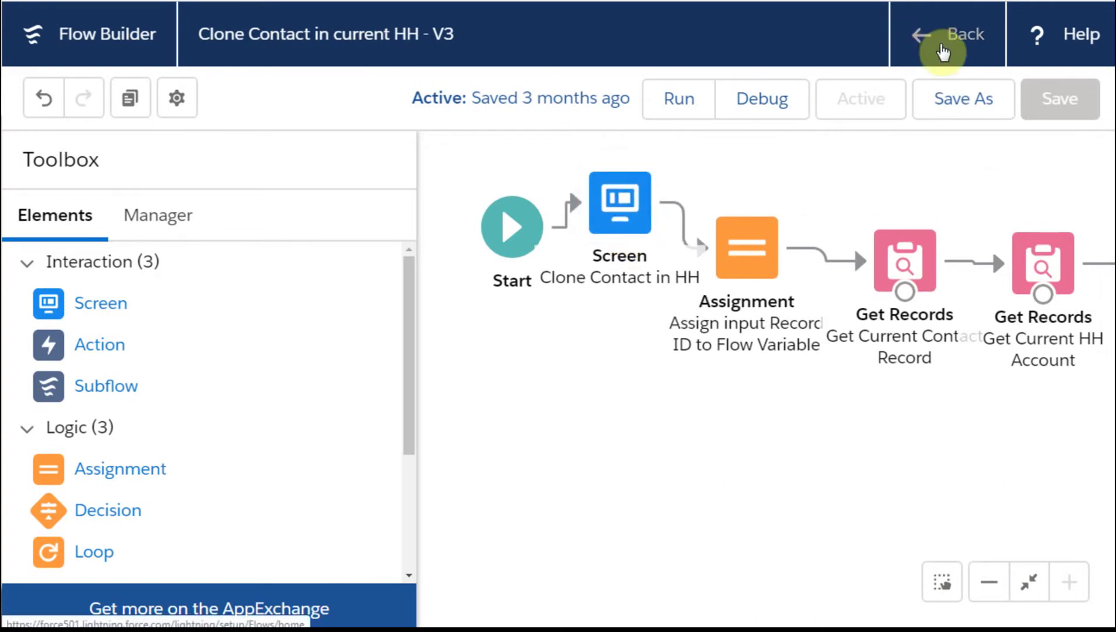
pyautogui.click(943, 48)
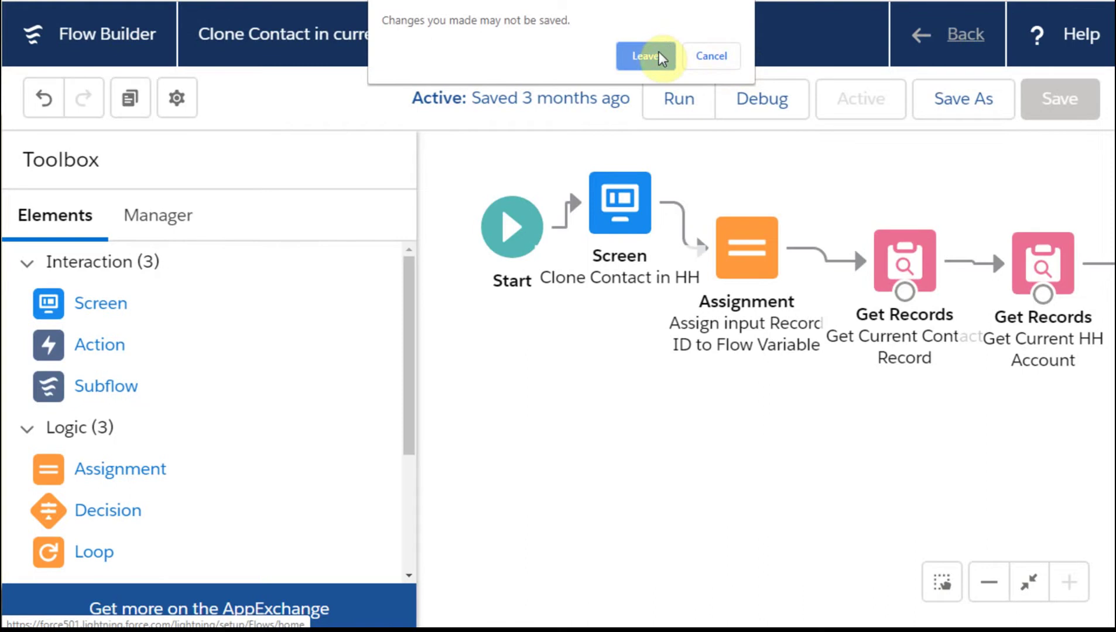
pyautogui.click(716, 59)
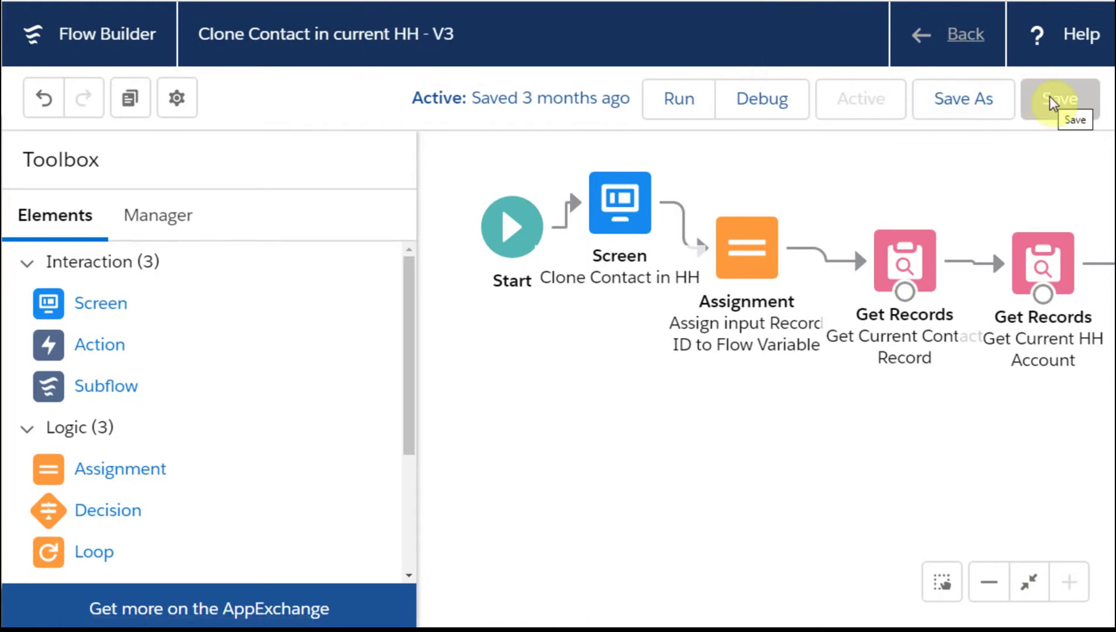
pyautogui.click(962, 99)
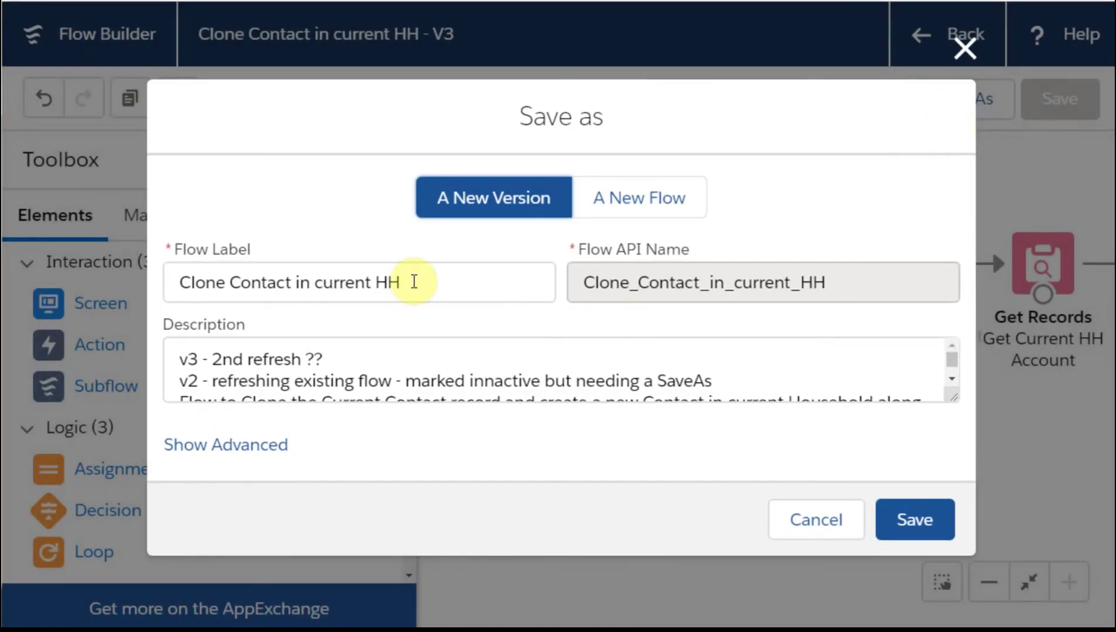
# - Save as a new flow labelled 'HH1 Clone Contact in current HH' with generated API name and description
pyautogui.moveTo(417, 281); pyautogui.dragTo(120, 253)
pyautogui.hotkey('ctrl', 'c')
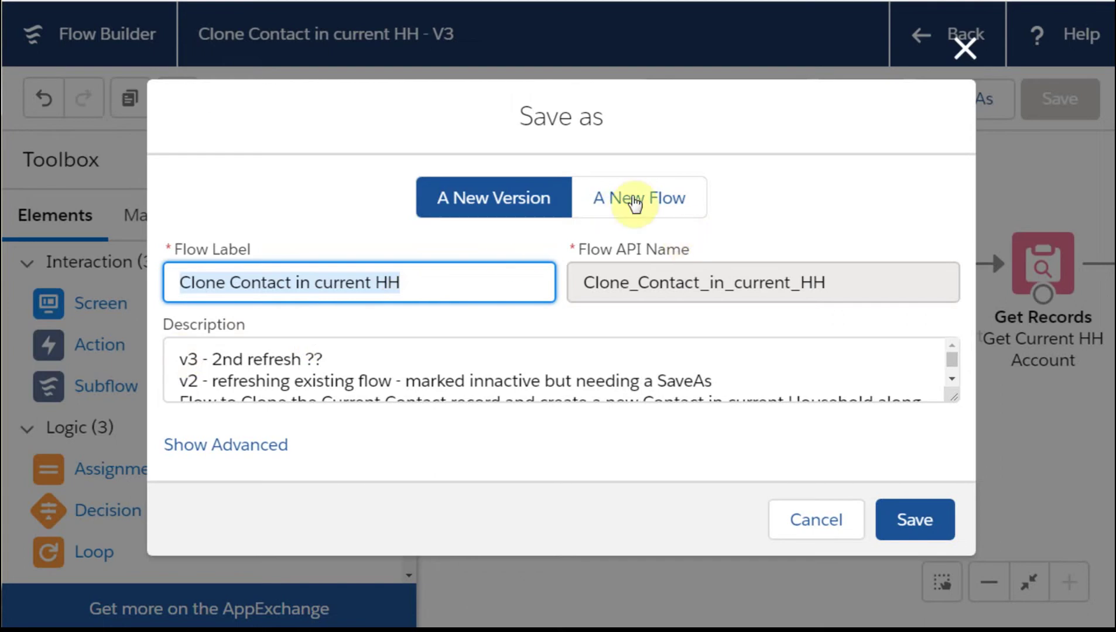
pyautogui.click(635, 204)
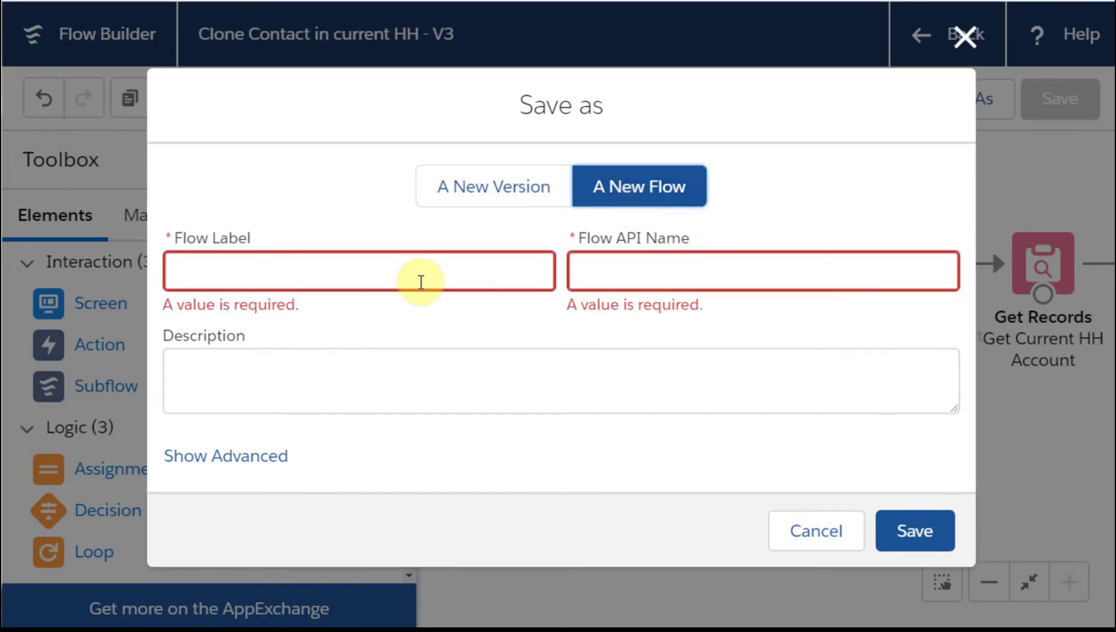
pyautogui.click(411, 271)
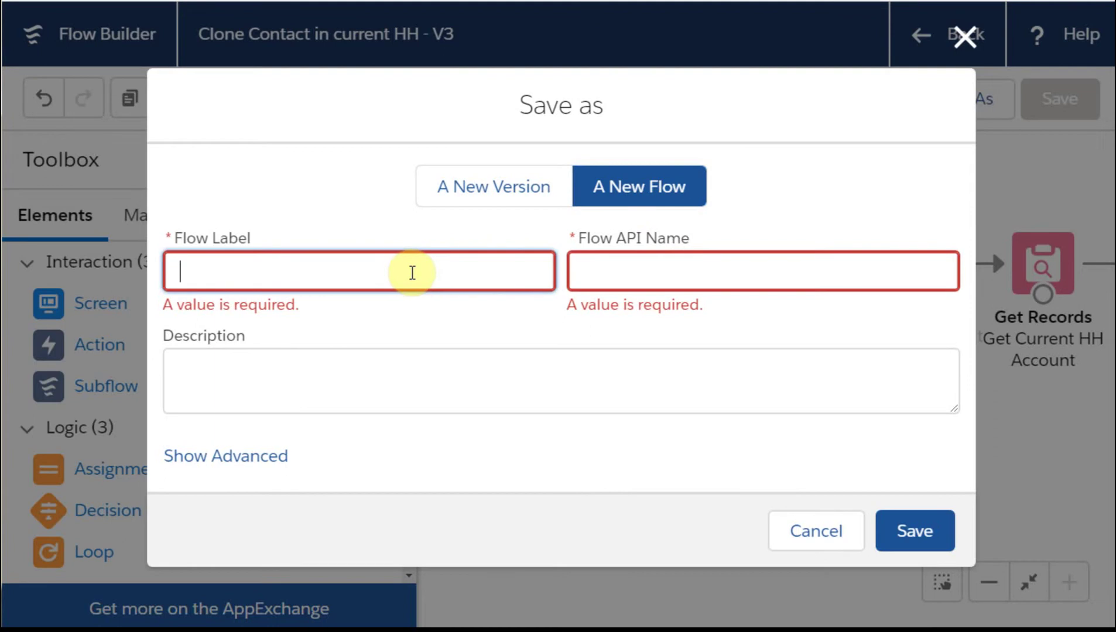
pyautogui.hotkey('ctrl', 'v')
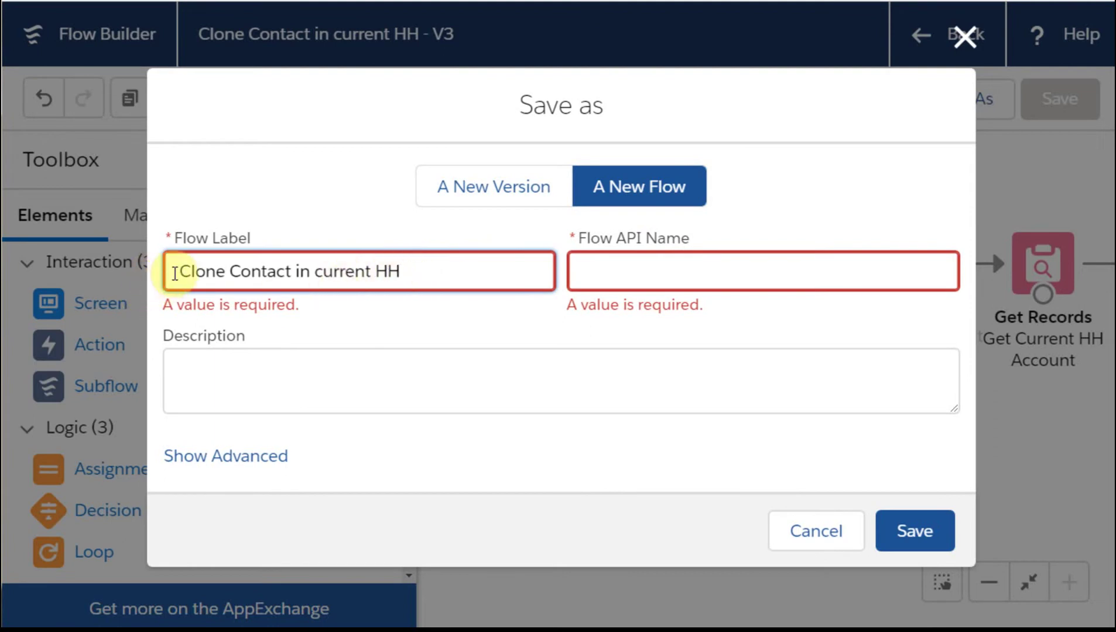
pyautogui.click(180, 272)
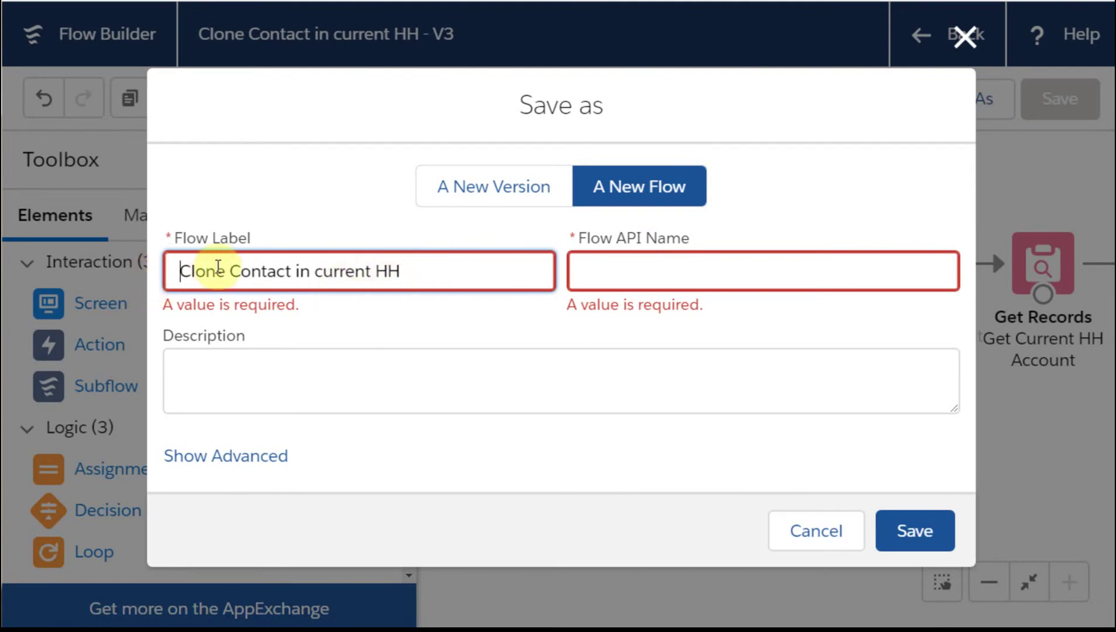
pyautogui.write('HH')
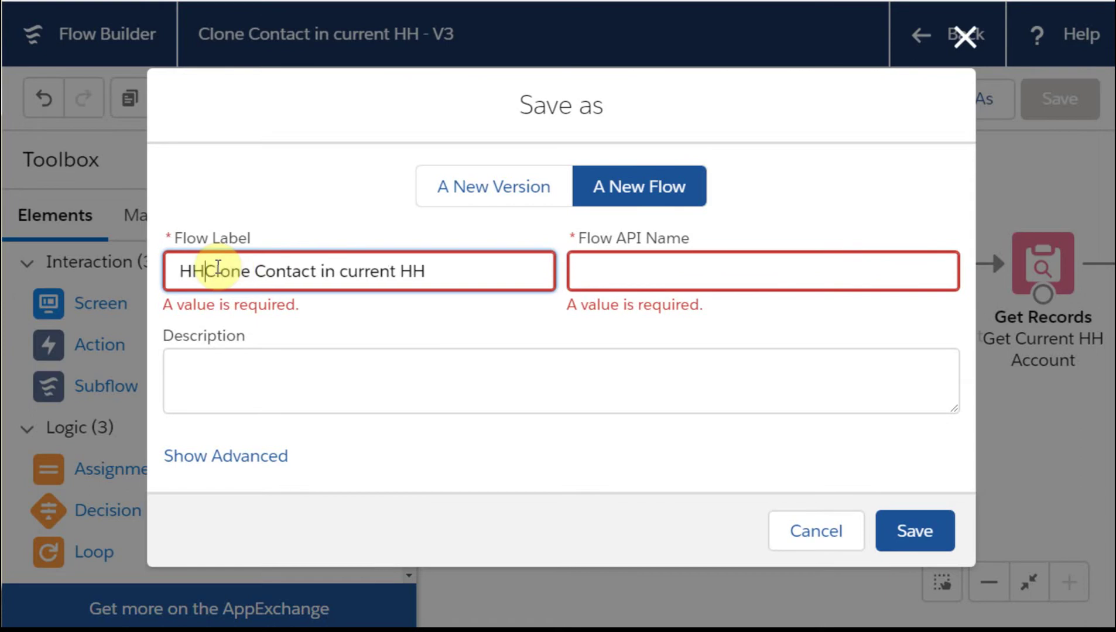
pyautogui.write('1')
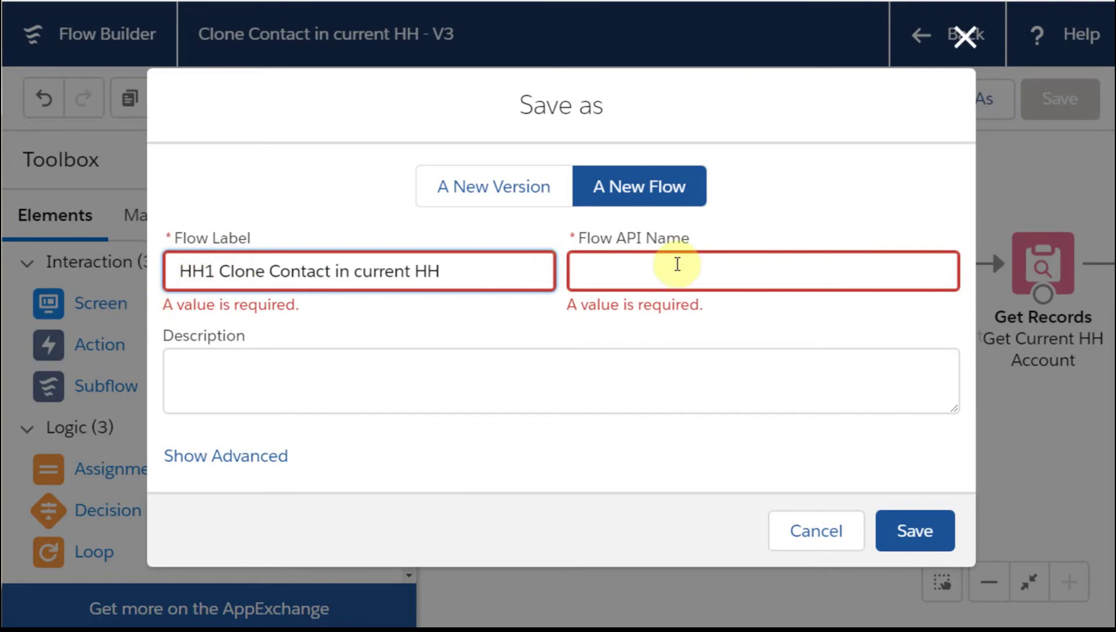
pyautogui.click(677, 266)
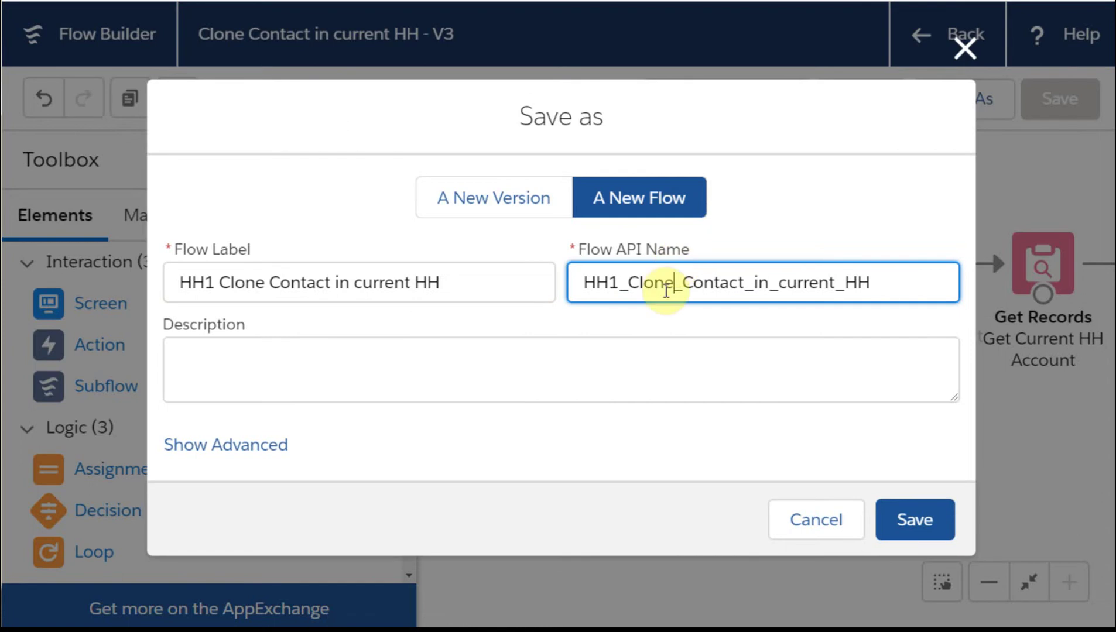
pyautogui.click(640, 351)
pyautogui.hotkey('ctrl', 'v')
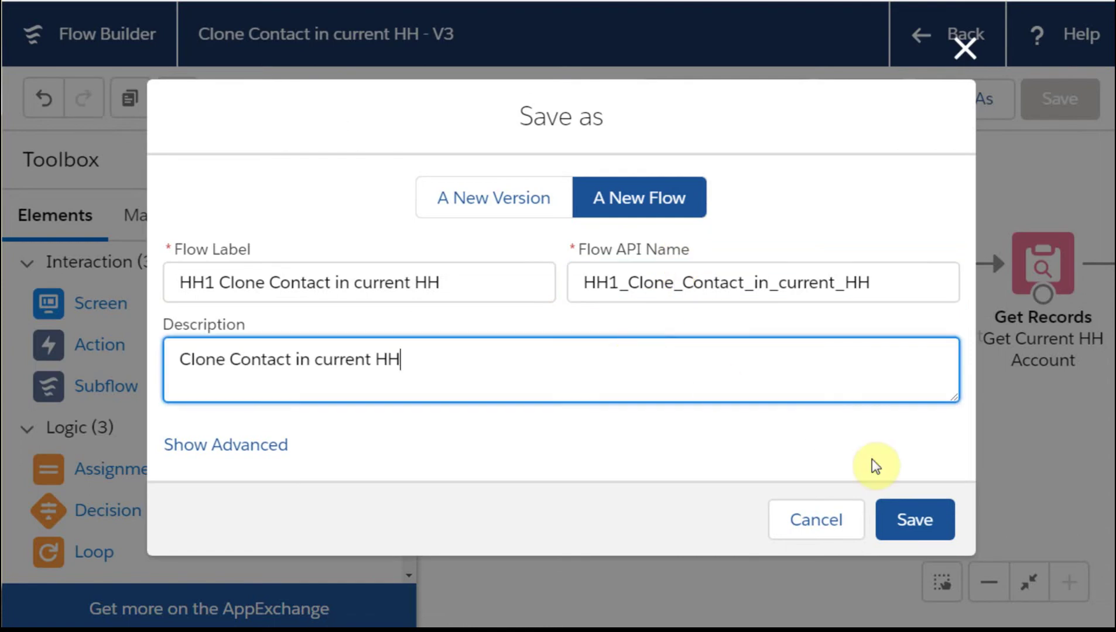
pyautogui.click(911, 519)
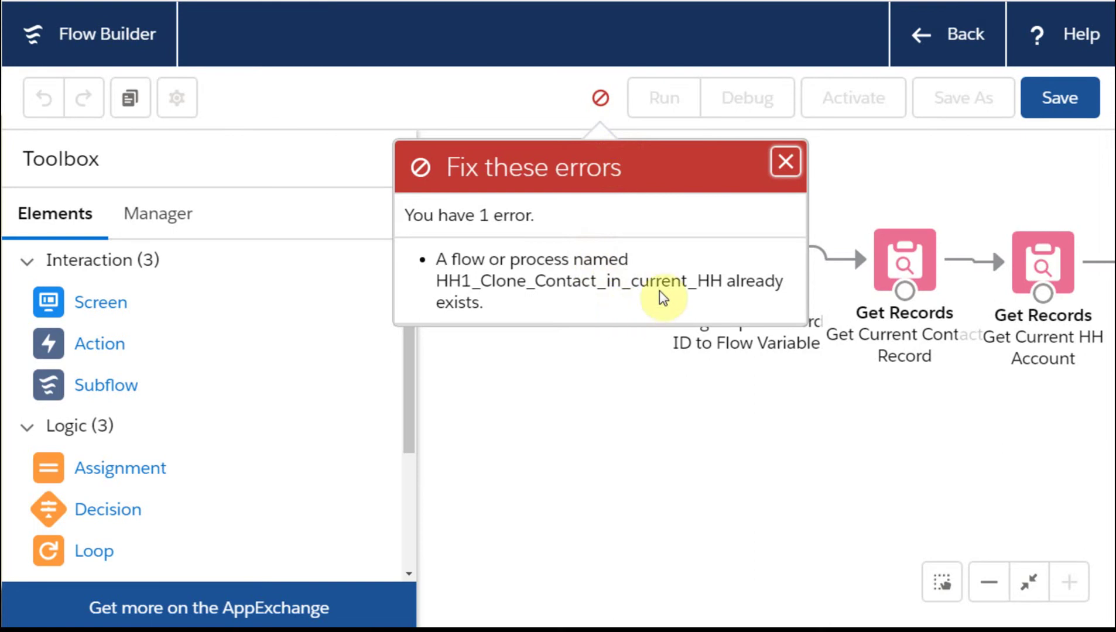
# - Dismiss the duplicate-name error, cancel the save, and leave Flow Builder discarding changes
pyautogui.click(786, 165)
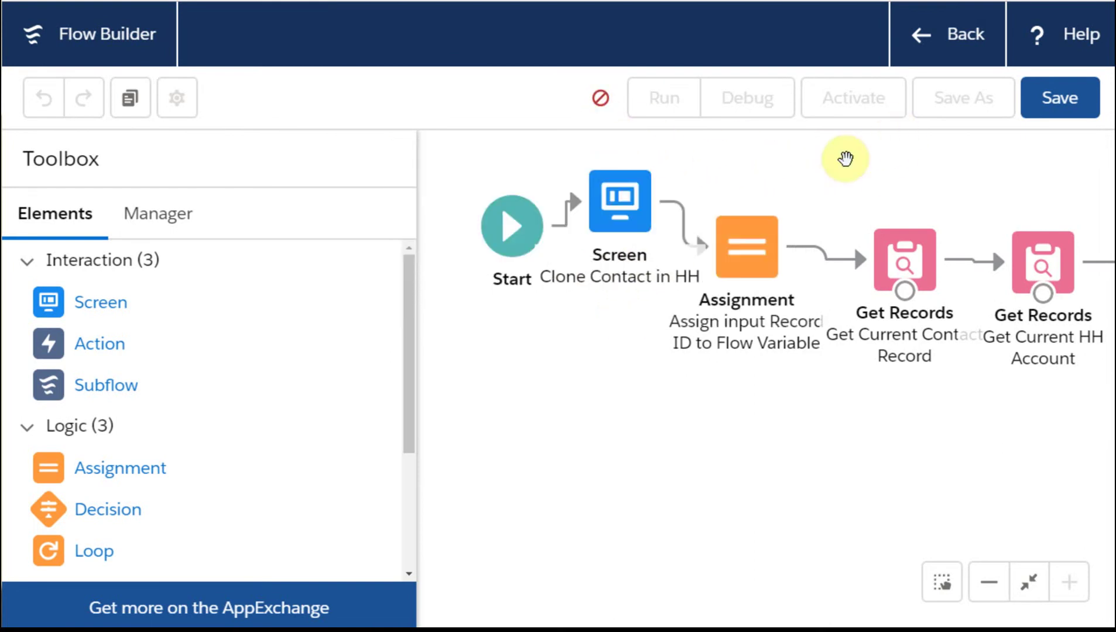
pyautogui.click(1070, 108)
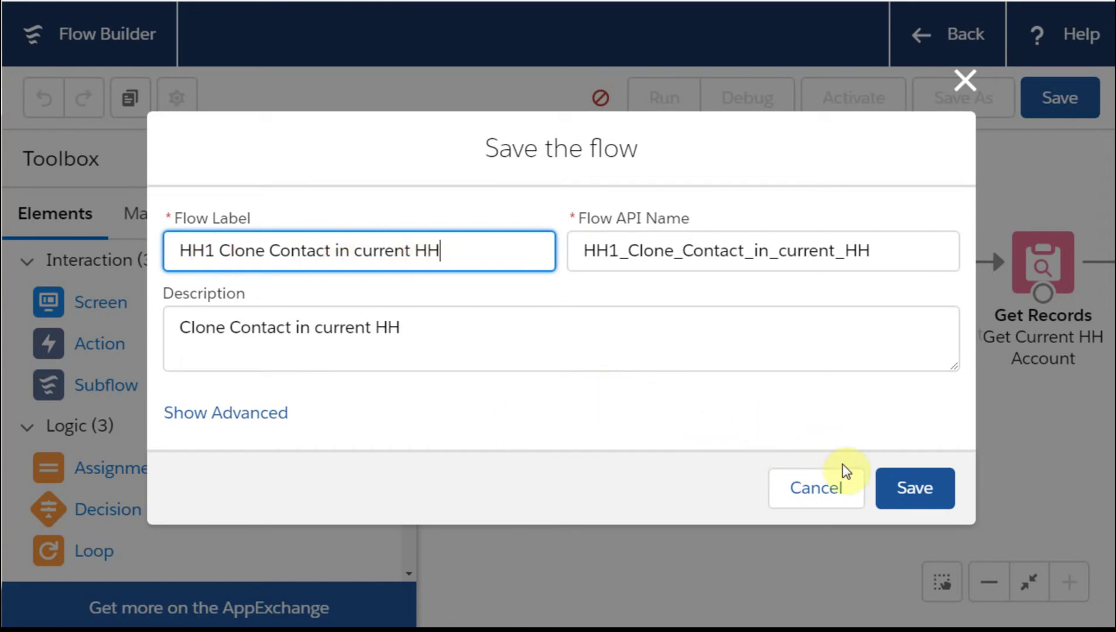
pyautogui.click(839, 498)
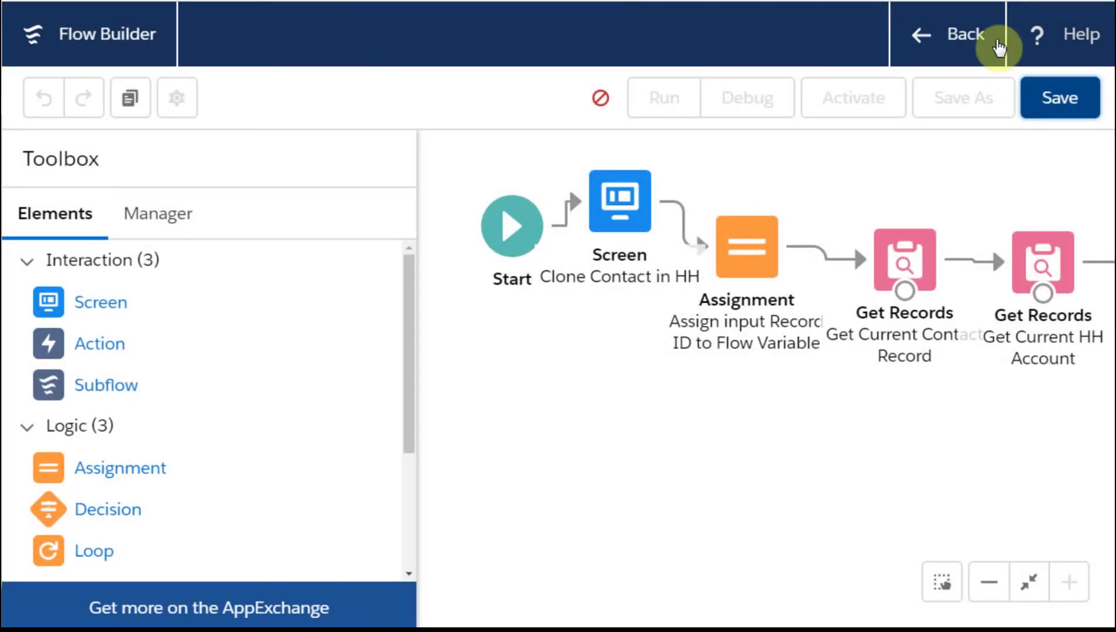
pyautogui.click(965, 36)
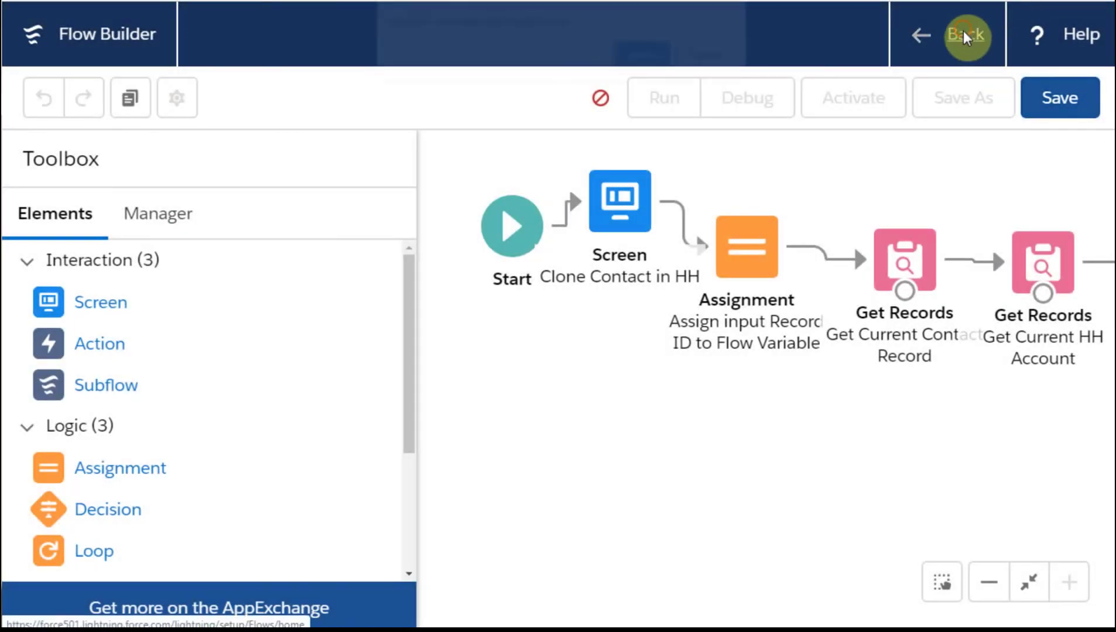
pyautogui.click(657, 59)
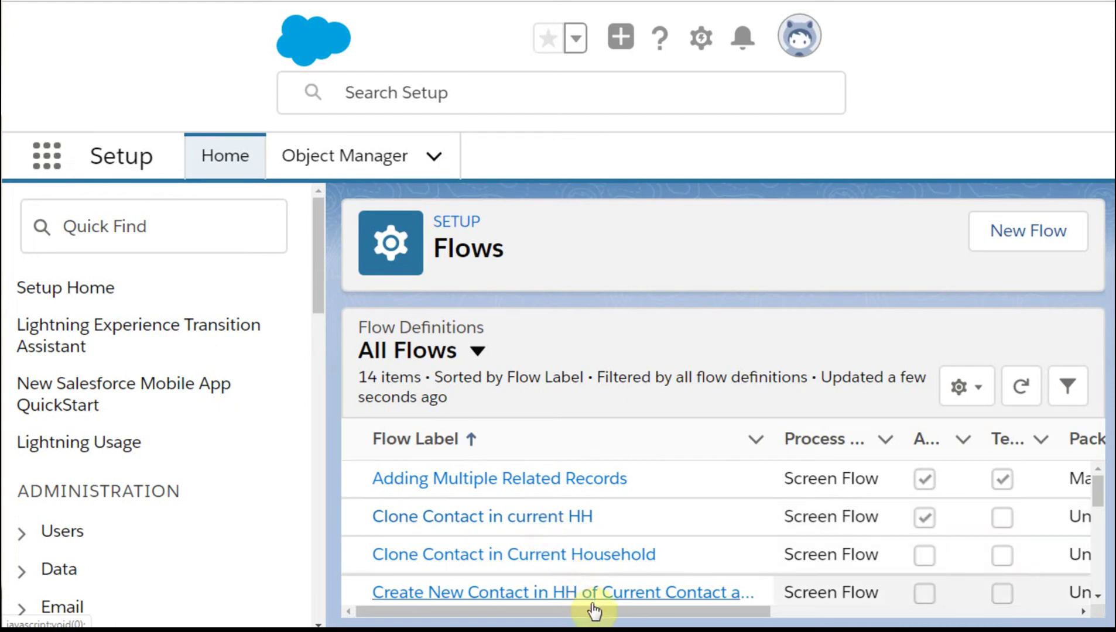
# - Open Clone Contact in current HH's details and versions, and launch version 4 in a new tab
pyautogui.moveTo(593, 612); pyautogui.dragTo(897, 611)
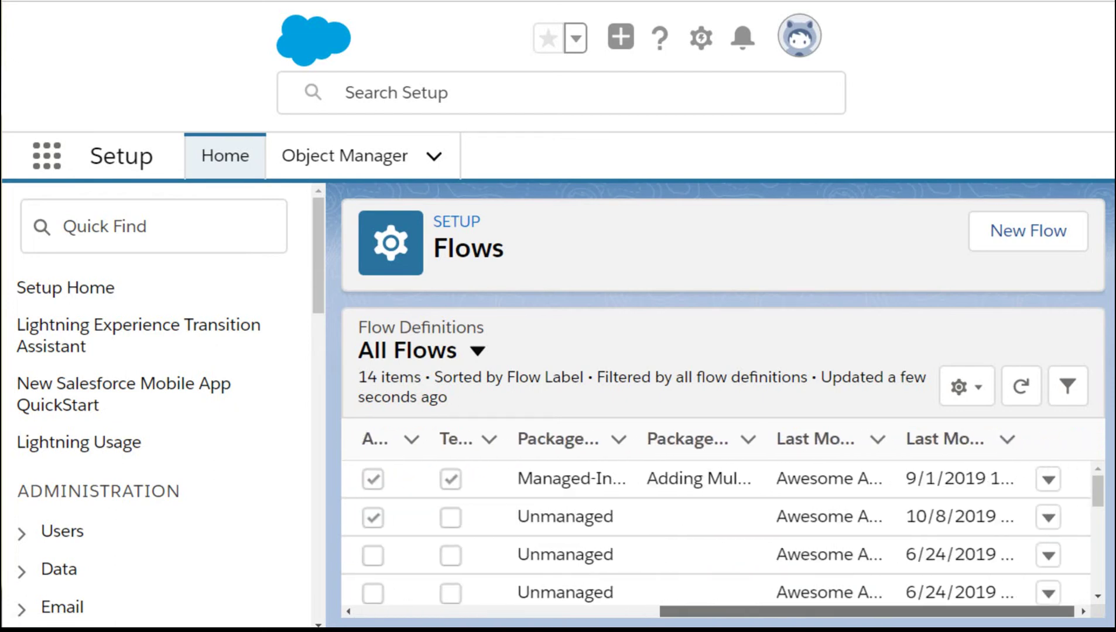
pyautogui.click(1049, 520)
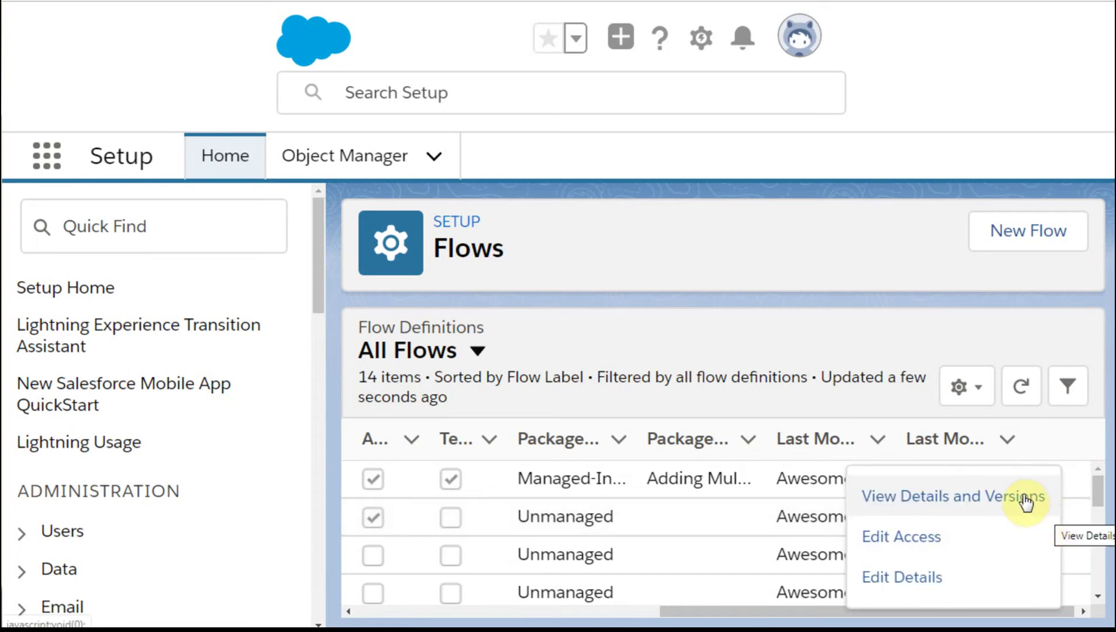
pyautogui.click(1022, 504)
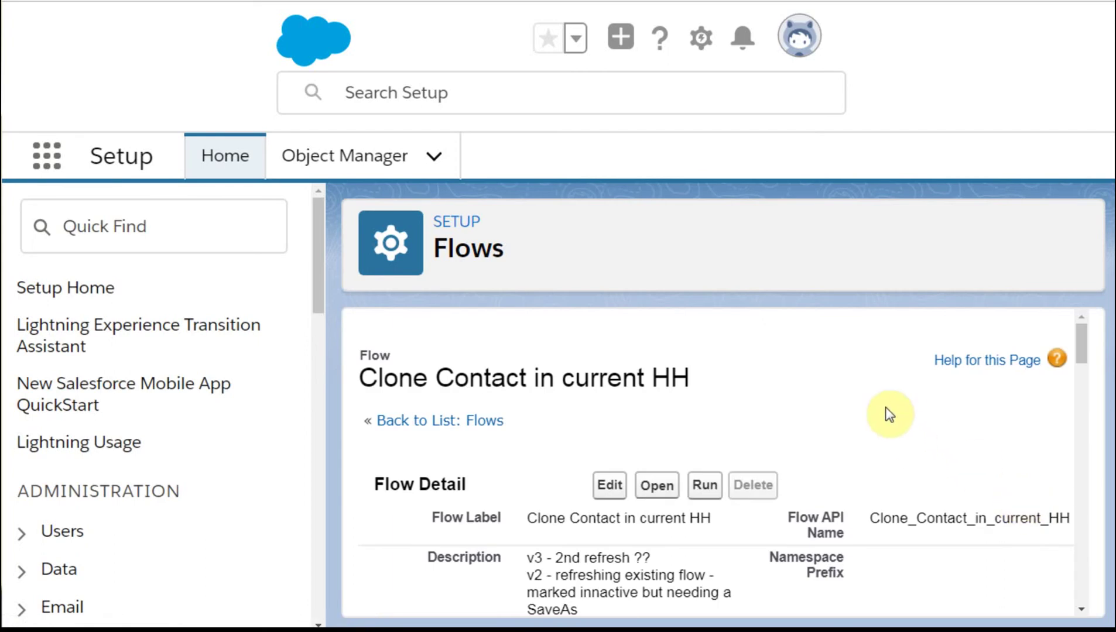
pyautogui.scroll(-2, 890, 415)
pyautogui.scroll(-4, 890, 414)
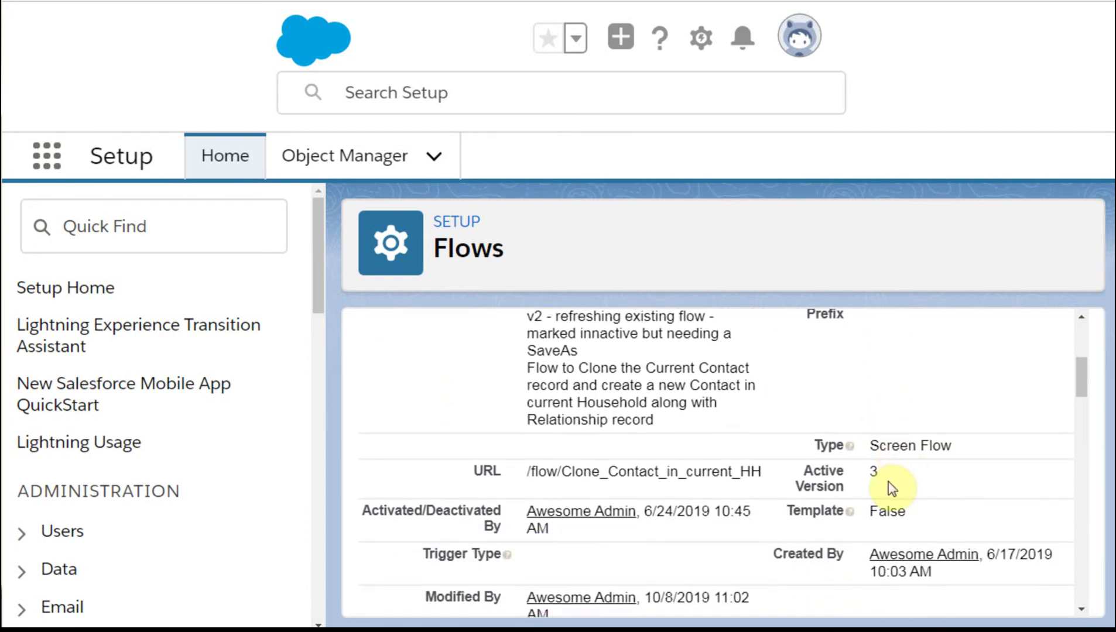
pyautogui.scroll(-10, 891, 488)
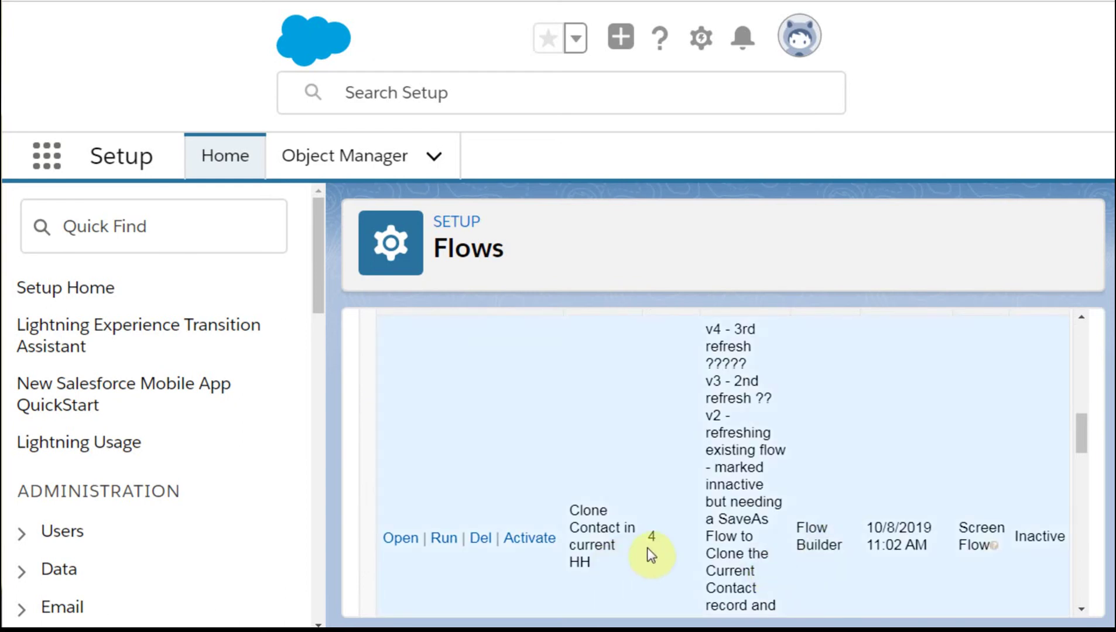
pyautogui.rightClick(407, 541)
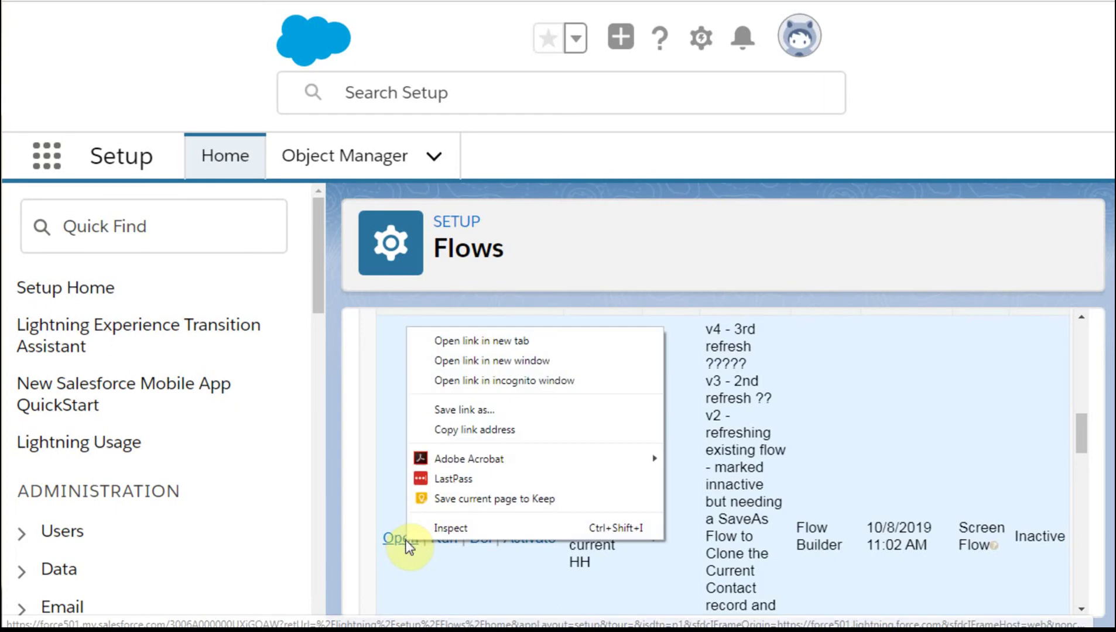
pyautogui.click(483, 342)
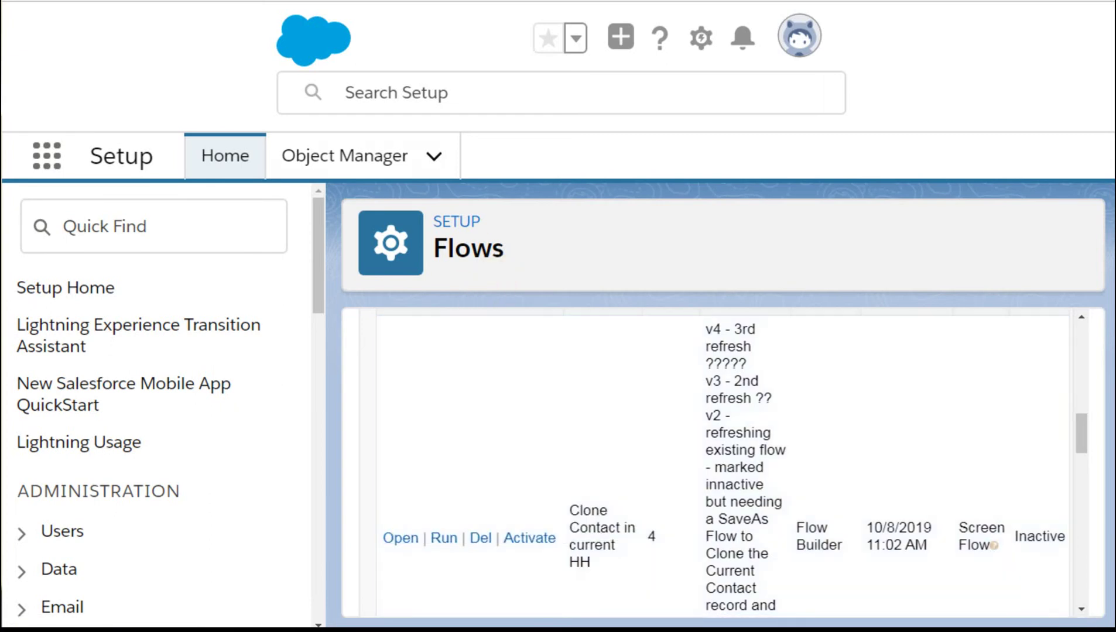
# - In the new tab, move the Clone Contact in HH screen higher, save version 4, and return to Setup
pyautogui.hotkey('ctrl', 'Tab')
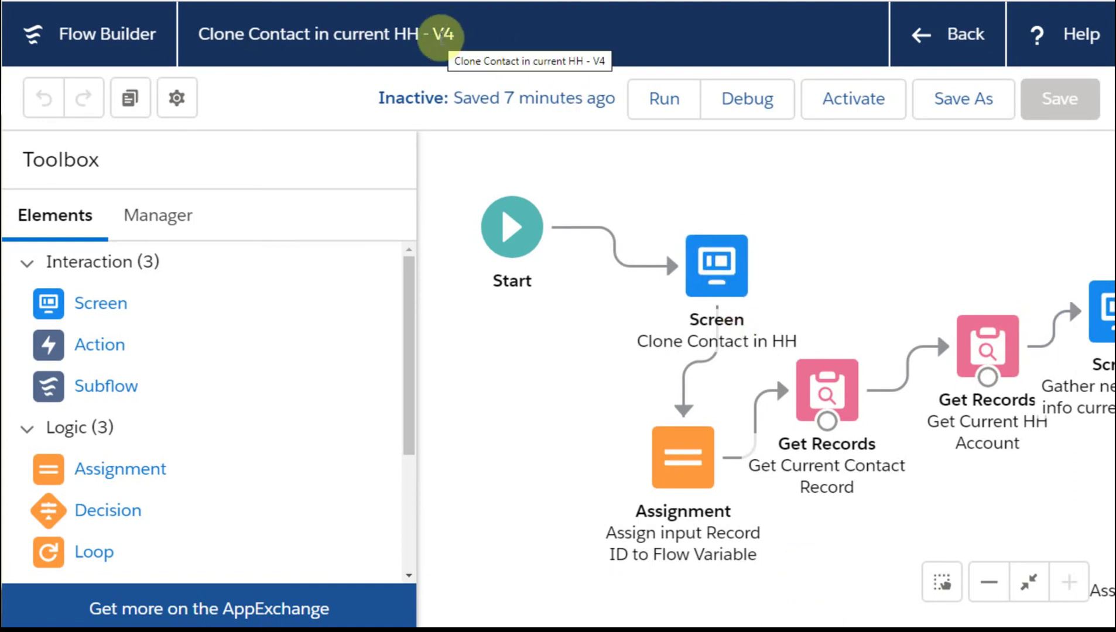
pyautogui.moveTo(739, 281); pyautogui.dragTo(748, 222)
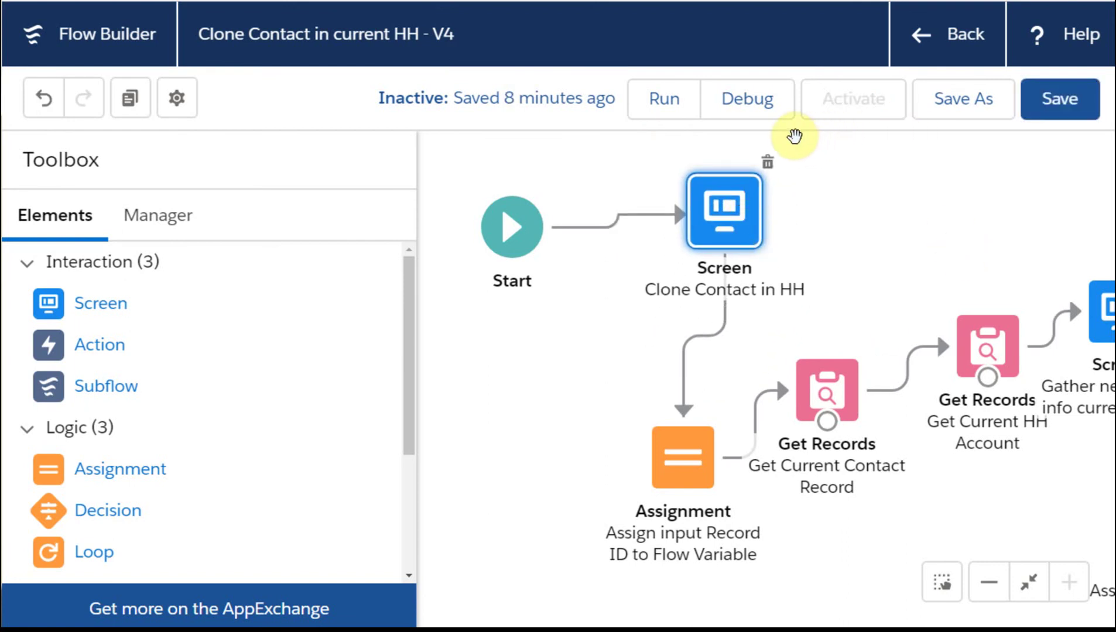
pyautogui.click(1079, 99)
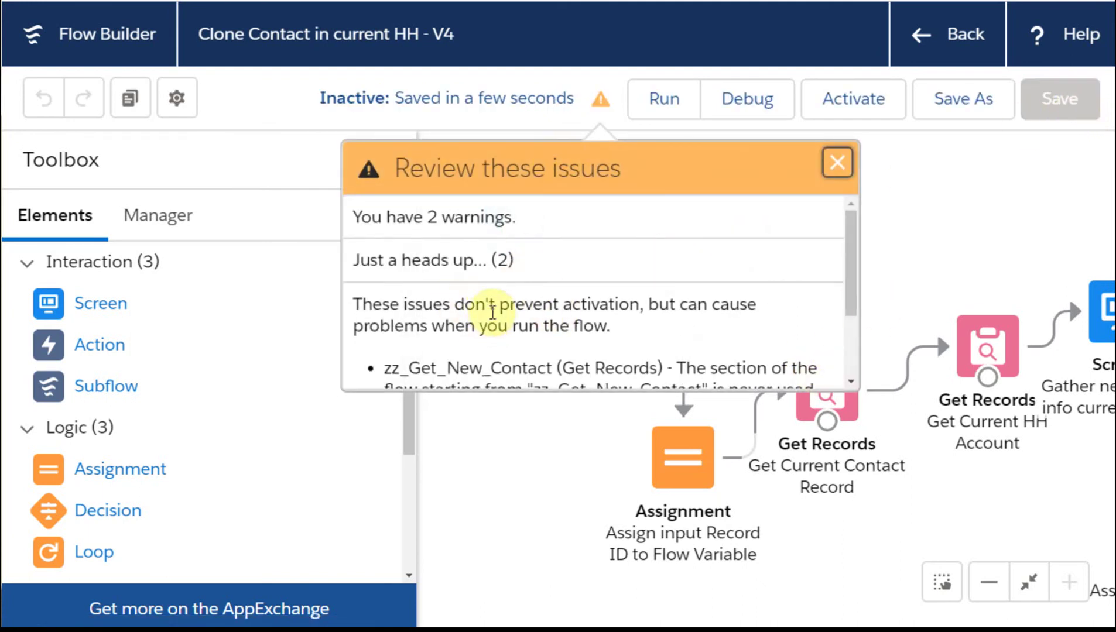
pyautogui.click(843, 171)
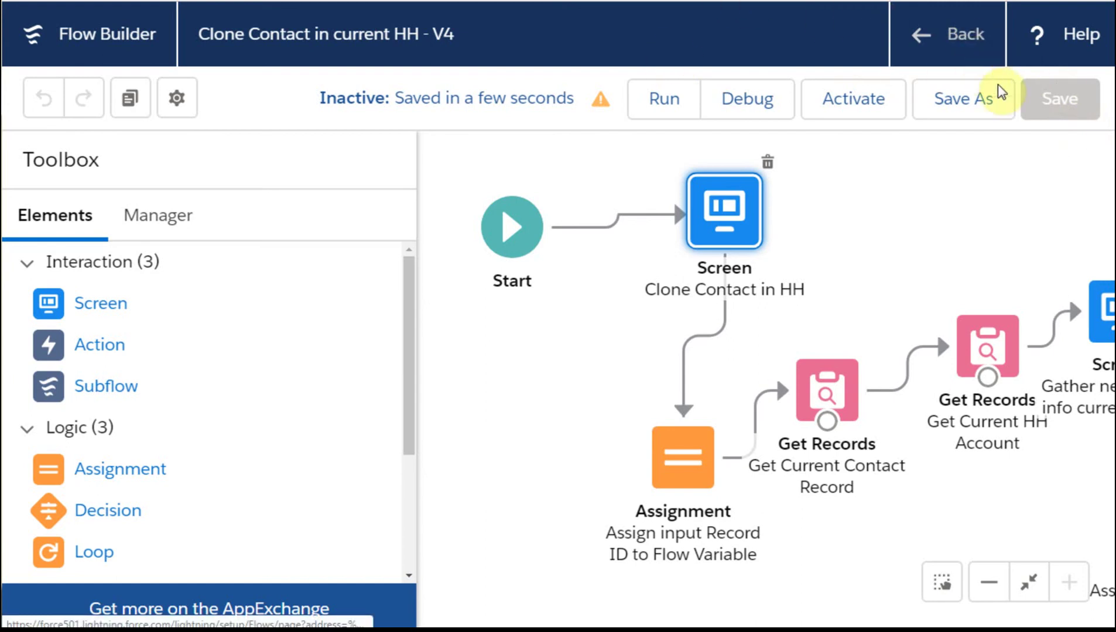
pyautogui.click(918, 33)
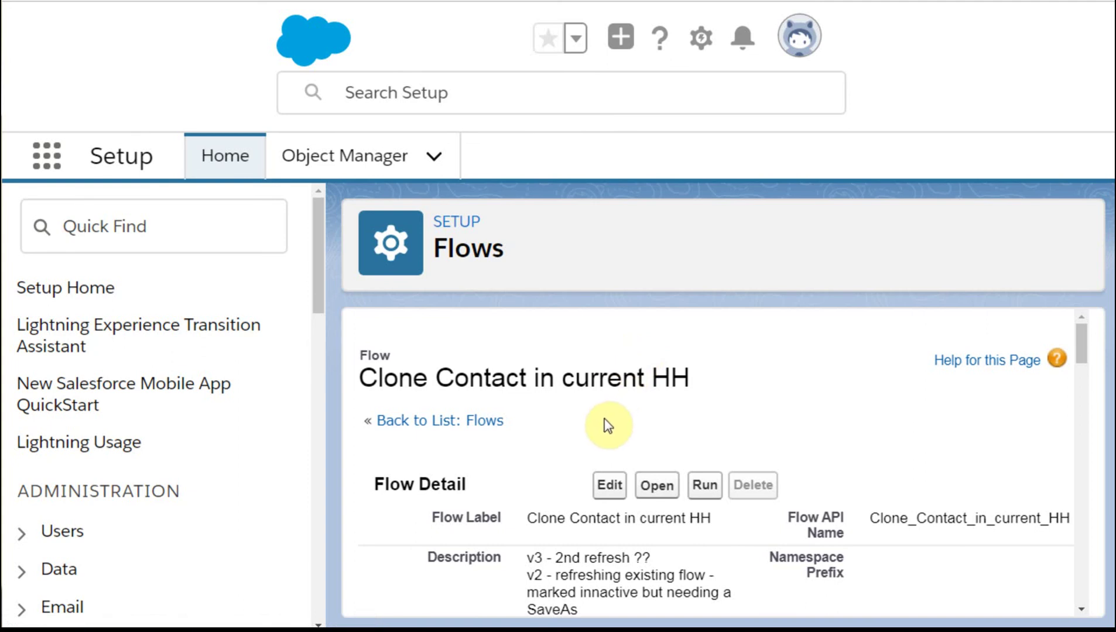
# - Go back to the list of all flow definitions and bring up its list-view choices
pyautogui.click(494, 420)
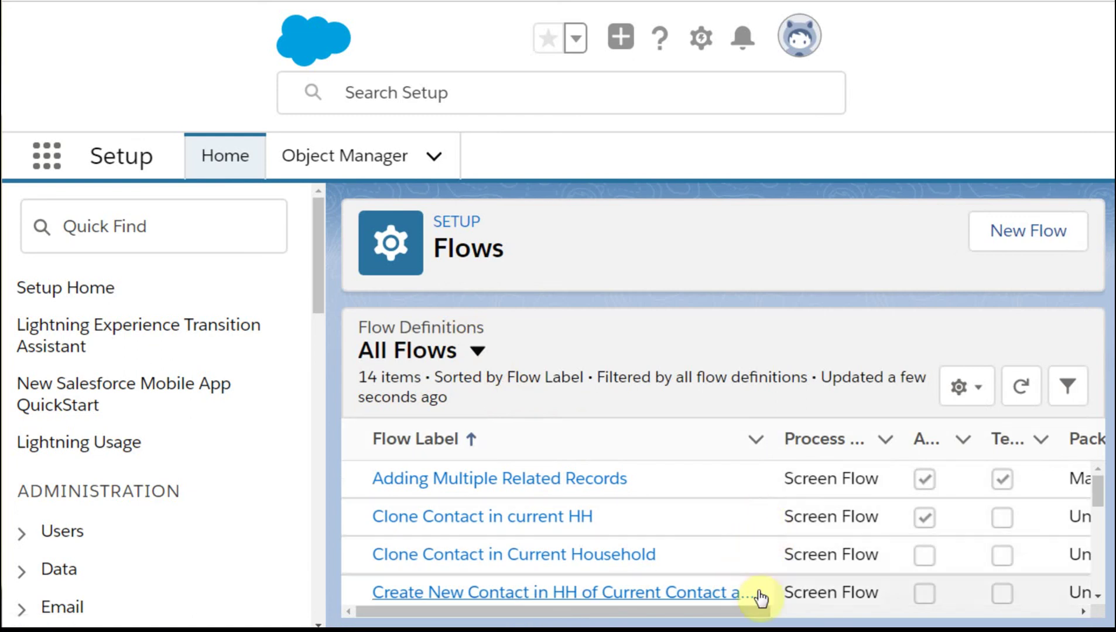
pyautogui.moveTo(747, 610)
pyautogui.mouseDown()
pyautogui.moveTo(827, 612)
pyautogui.moveTo(732, 626)
pyautogui.mouseUp()
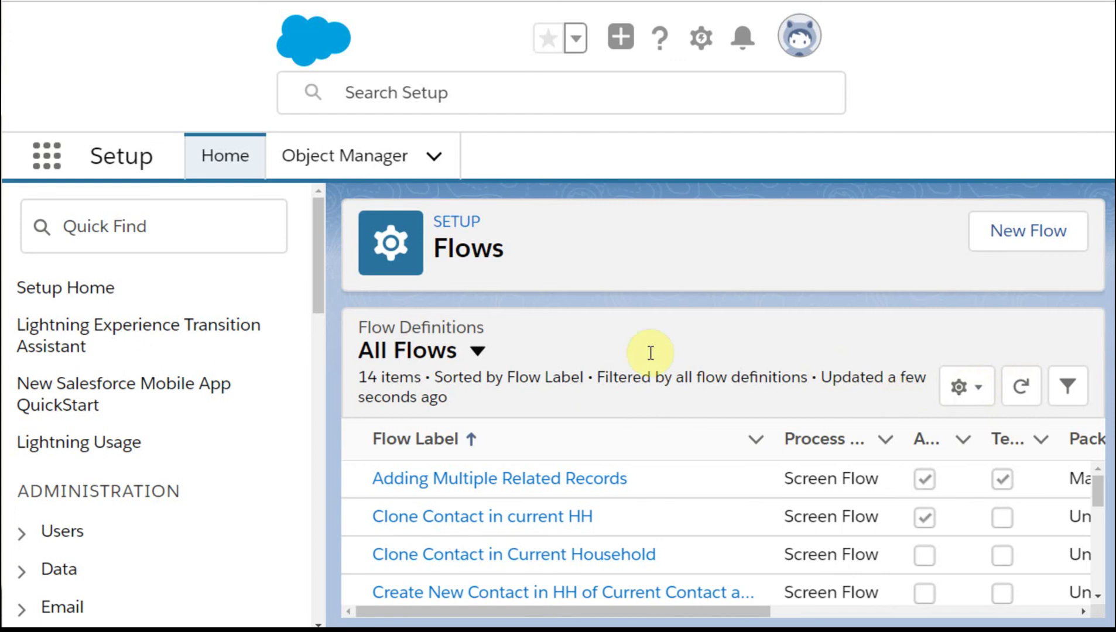
pyautogui.click(481, 352)
# - Switch to the Flows in Development view, then open Clone Contact in current HH's details and versions
pyautogui.click(492, 481)
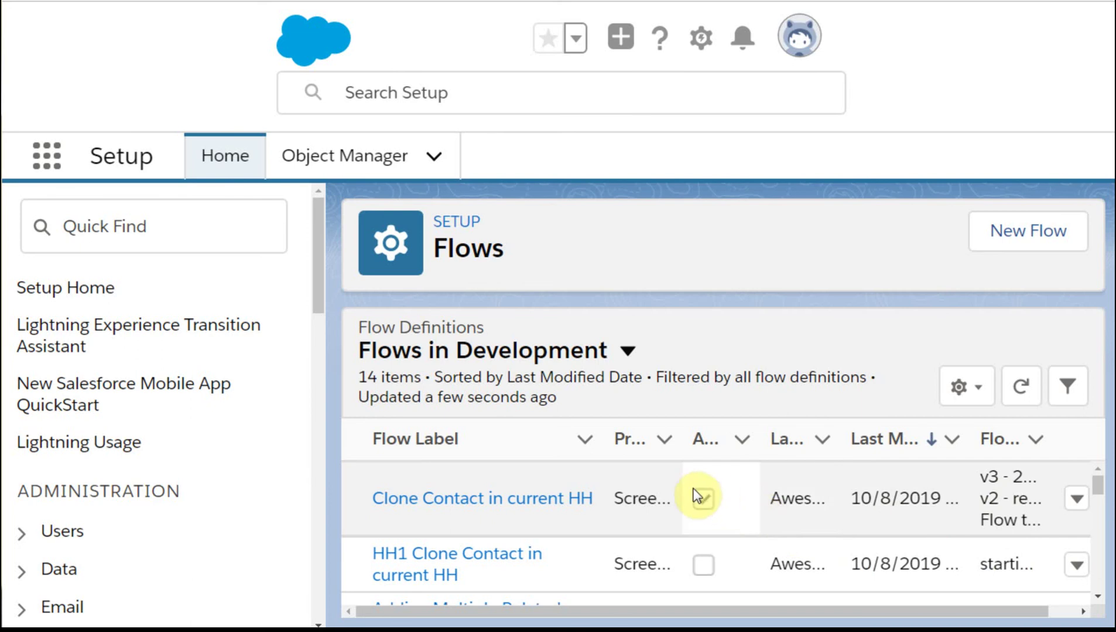
pyautogui.click(1080, 504)
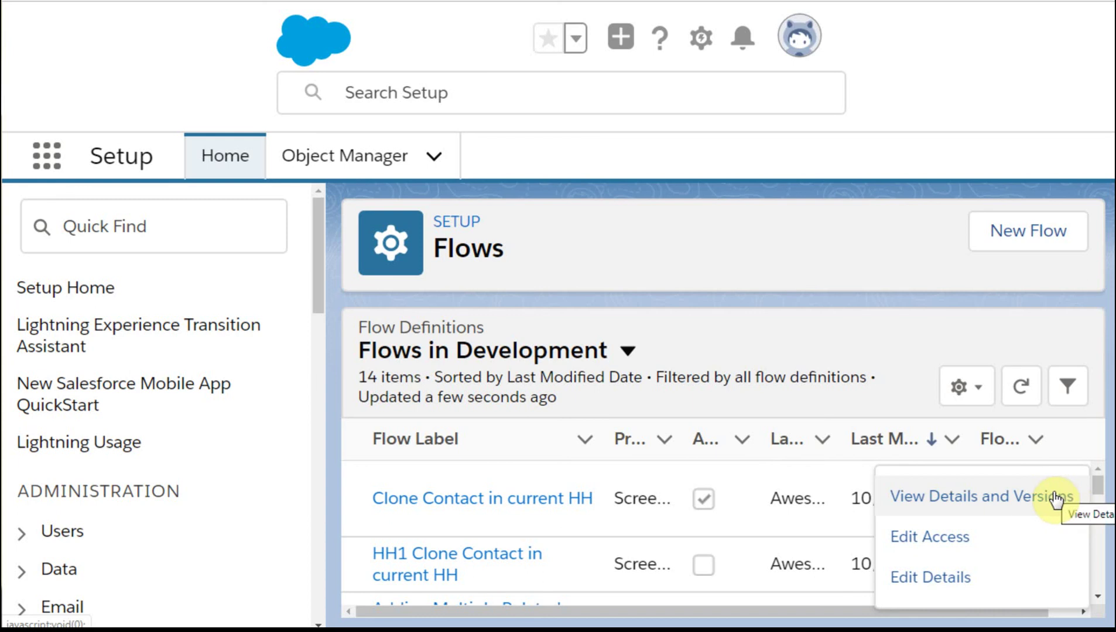
pyautogui.click(971, 499)
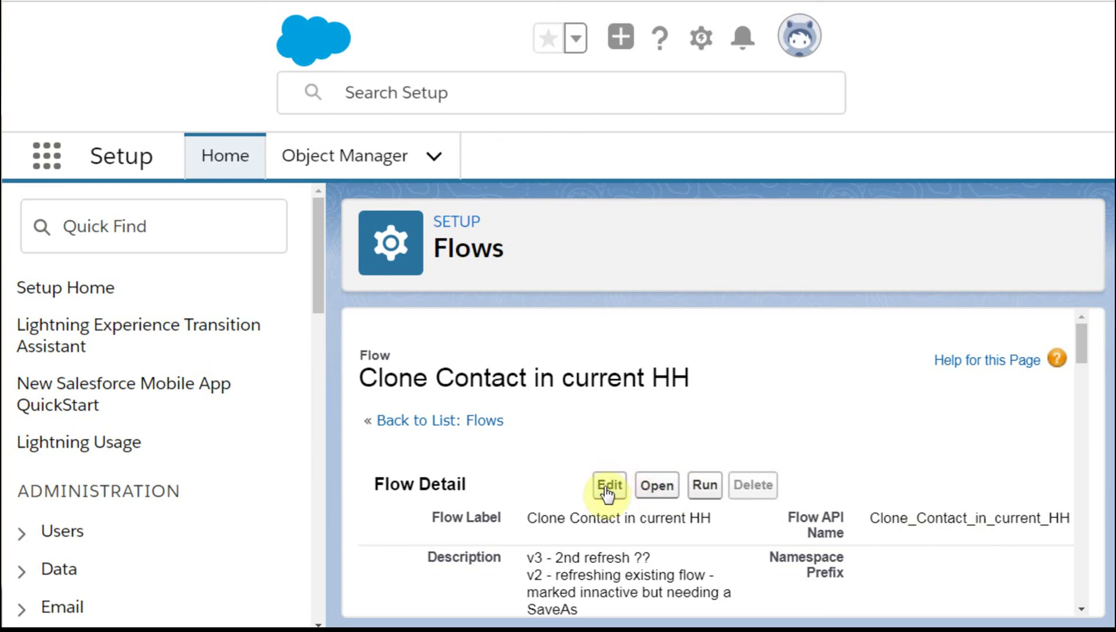
pyautogui.scroll(-4, 637, 504)
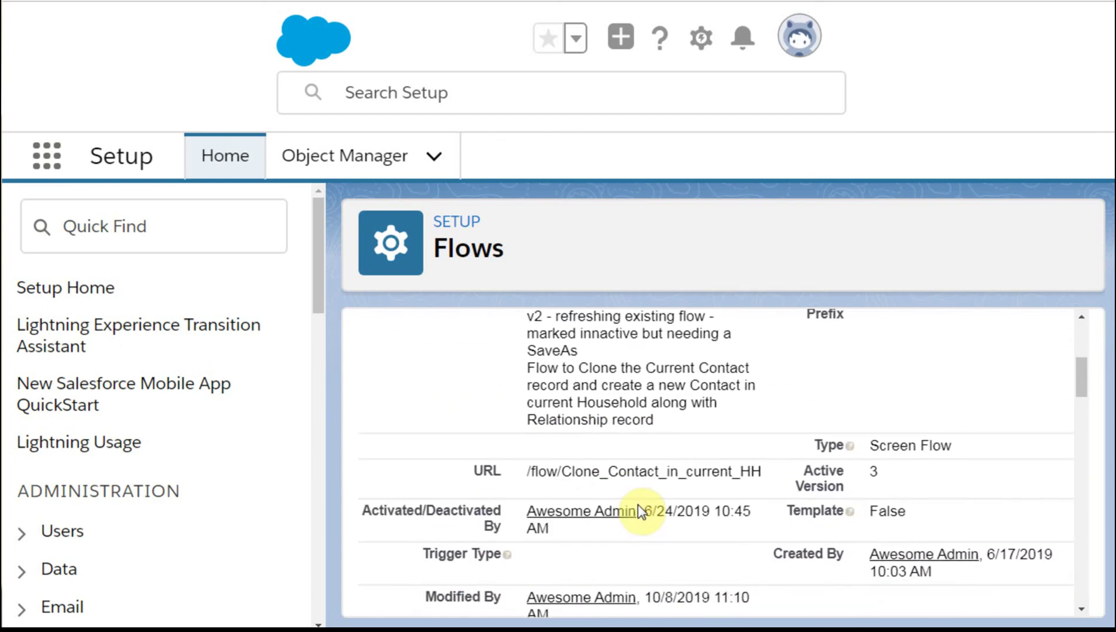
pyautogui.scroll(-2, 638, 506)
pyautogui.scroll(5, 639, 505)
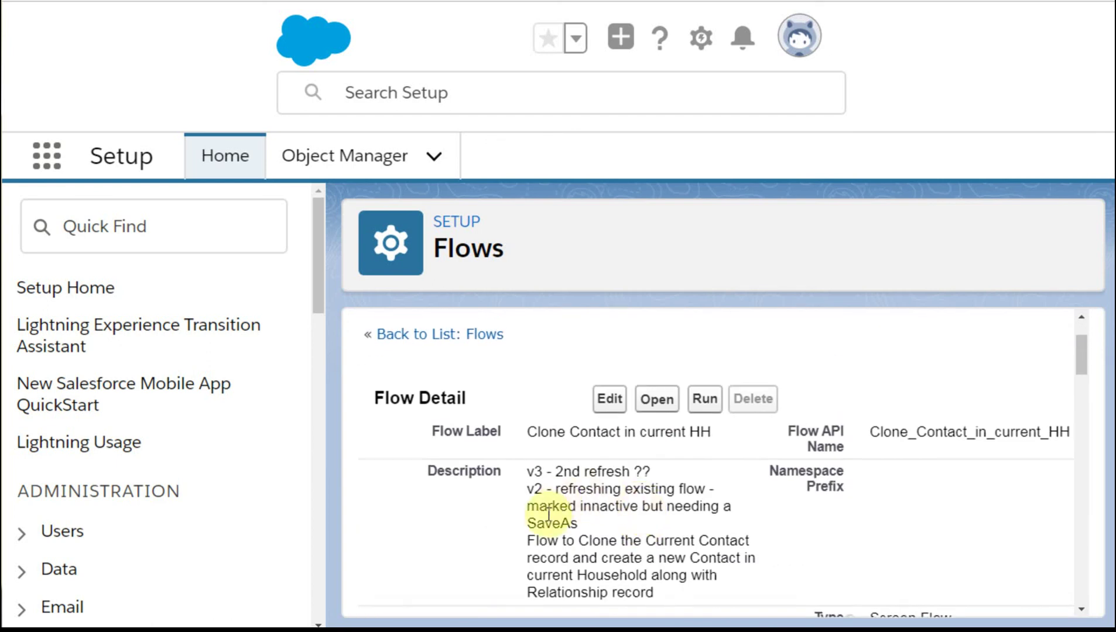